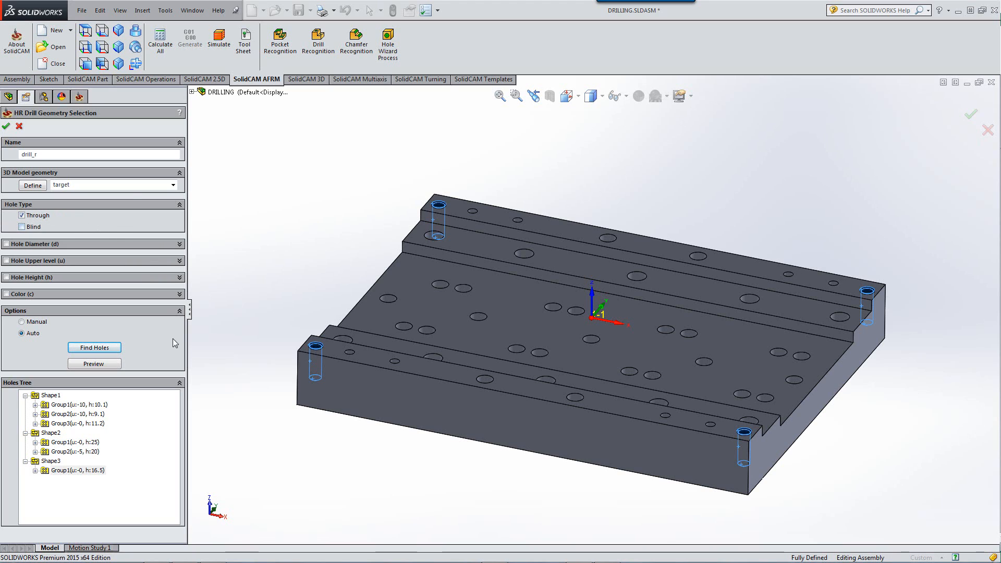
Find the through holes only, and highlight each of the two resulting hole groups on the plate.
left_click(95, 349)
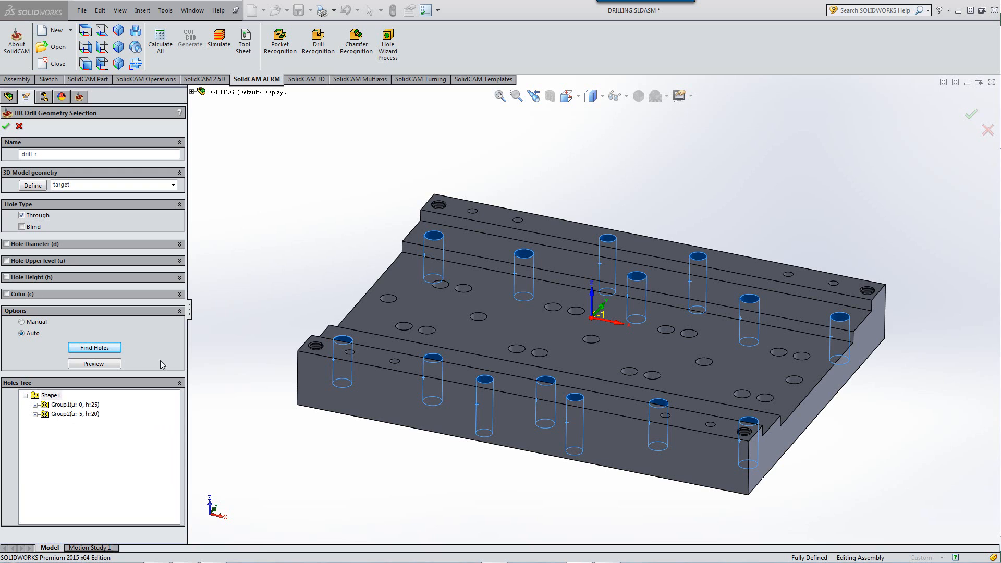
left_click(59, 405)
left_click(57, 414)
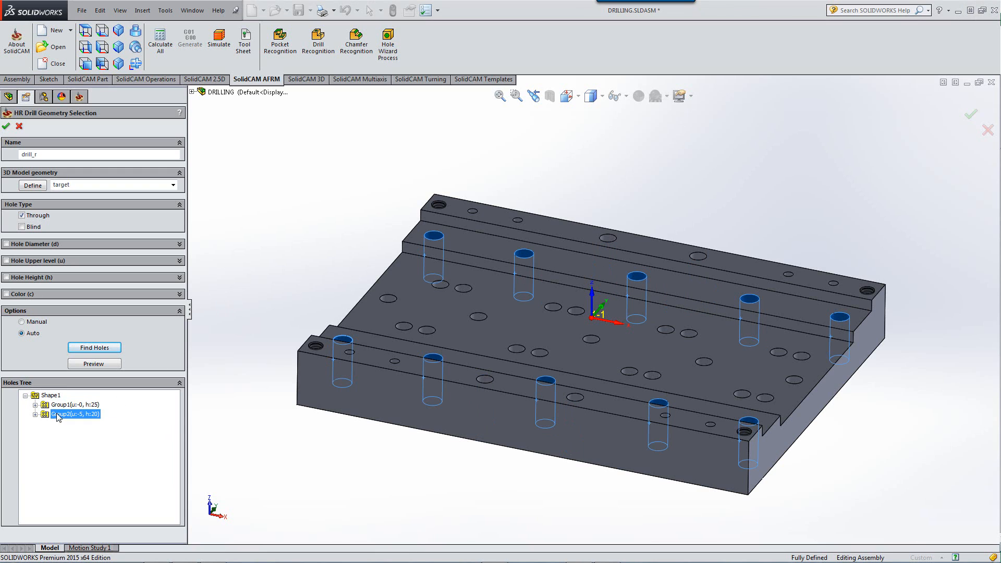
Change the hole type from through to blind only and find the matching holes.
left_click(22, 228)
left_click(21, 215)
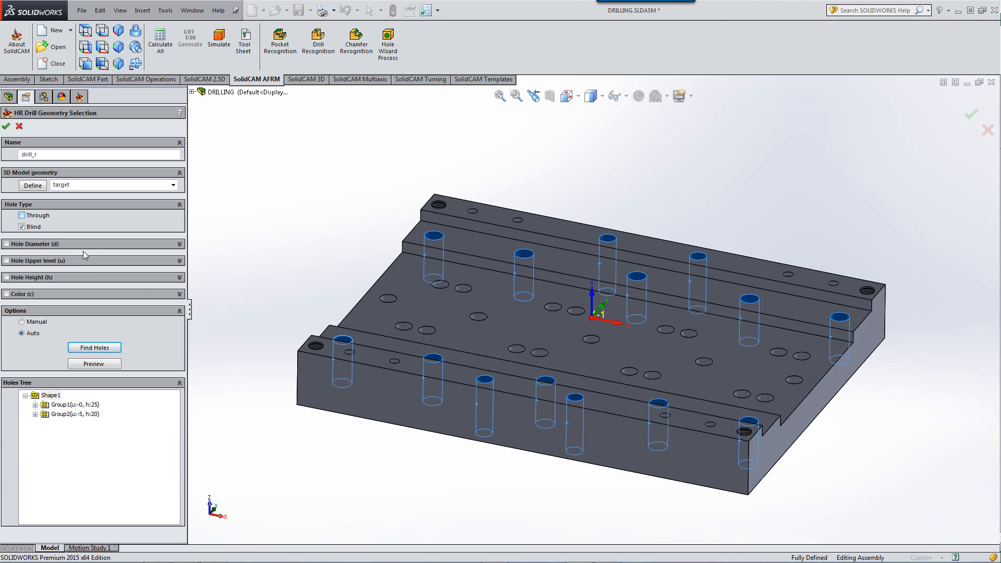
left_click(95, 348)
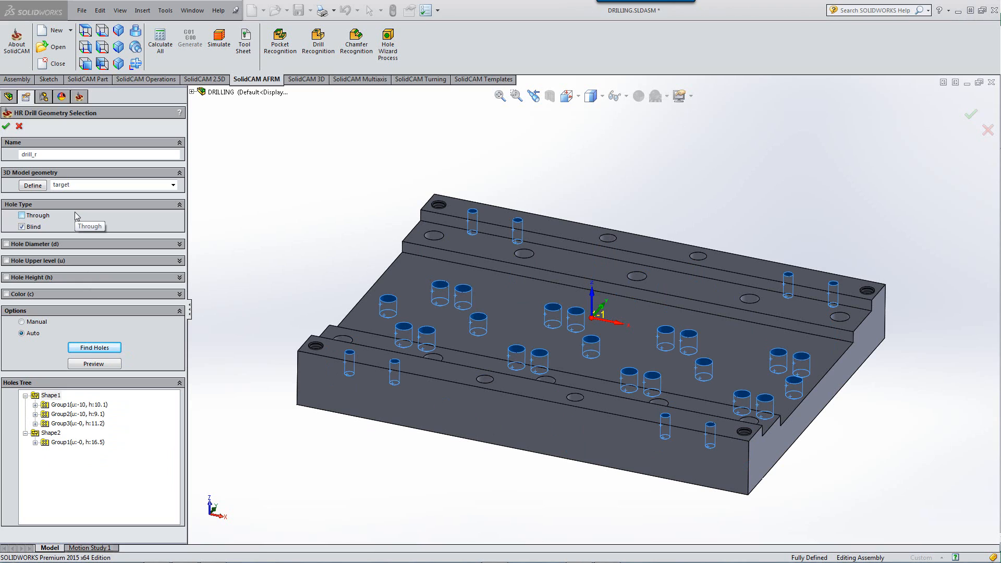
Include through and blind holes, filter the hole diameter from 7 to 7 by picking a floor hole's edge, and find the matching holes.
left_click(22, 215)
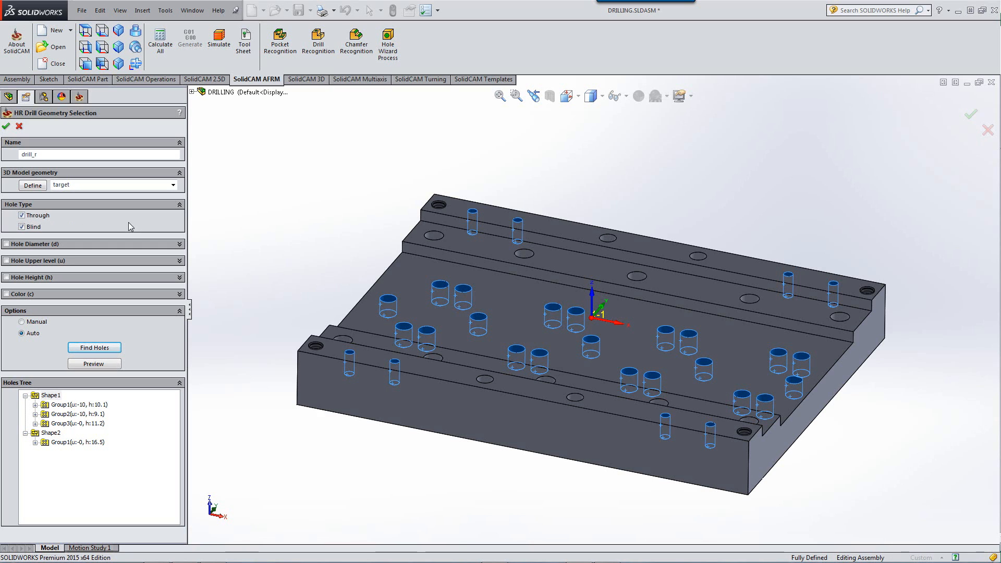
left_click(6, 244)
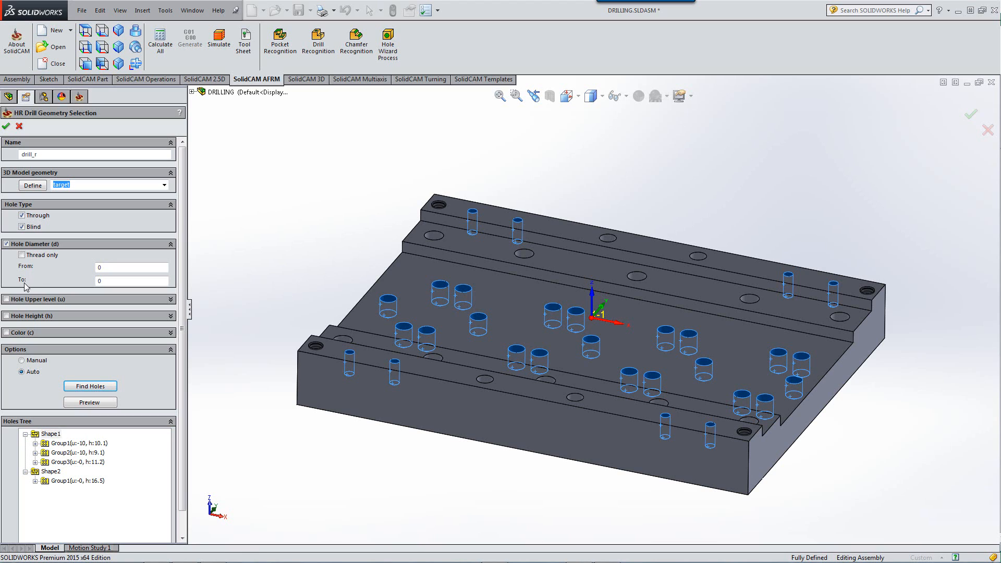
left_click(107, 266)
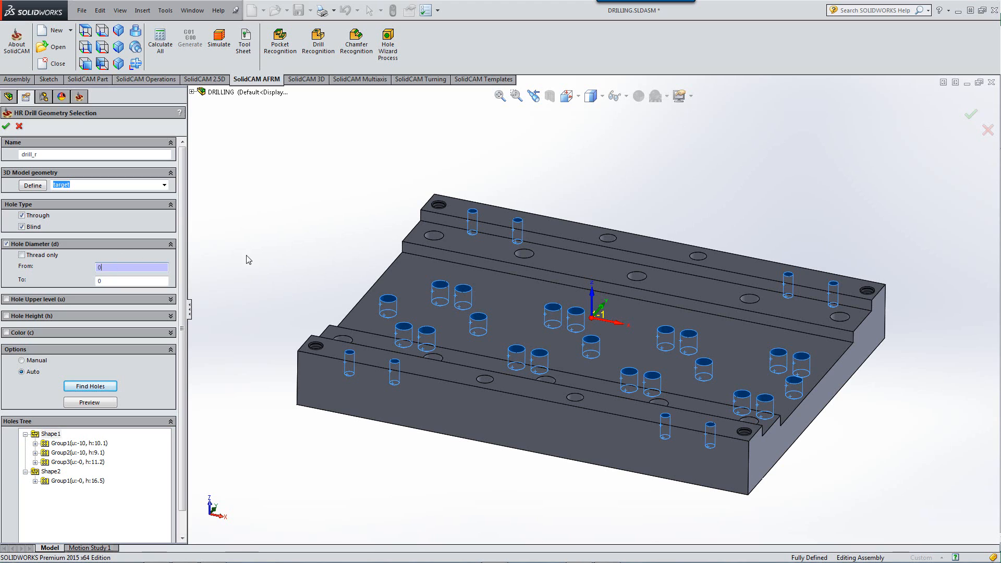
left_click(390, 298)
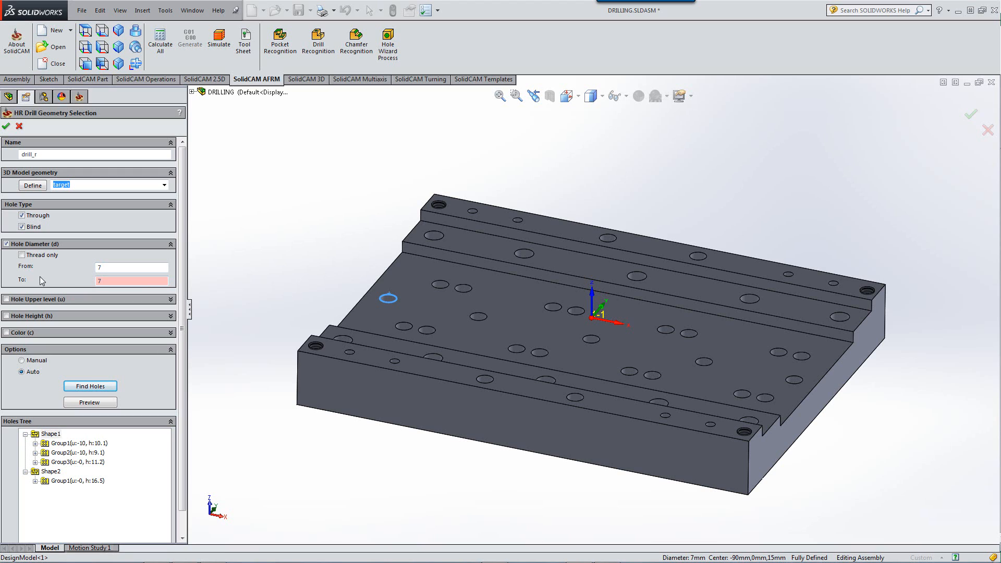
left_click(91, 388)
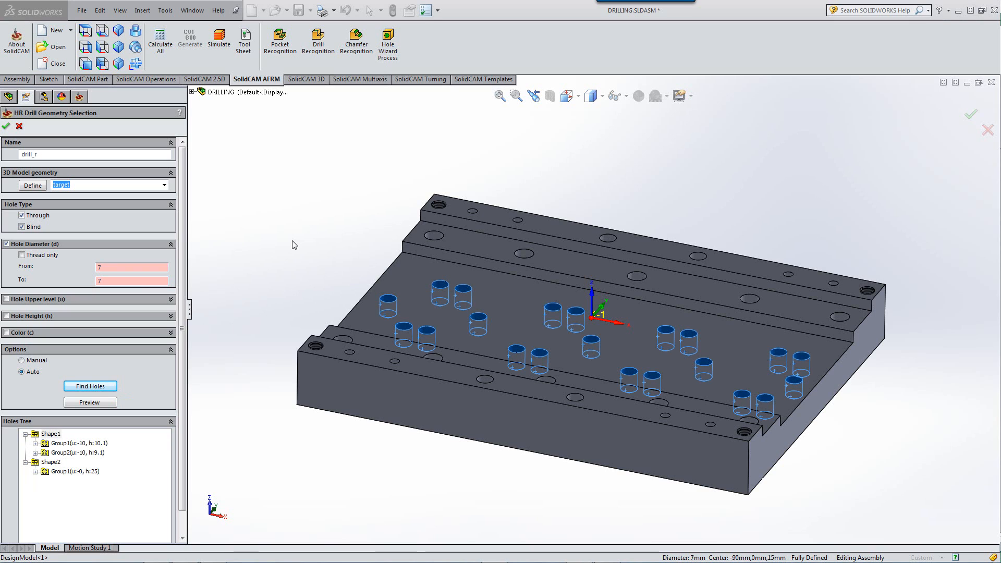
Show the hole cross-section and parameters of Shape1 and Shape2, closing each view again.
right_click(48, 434)
left_click(73, 453)
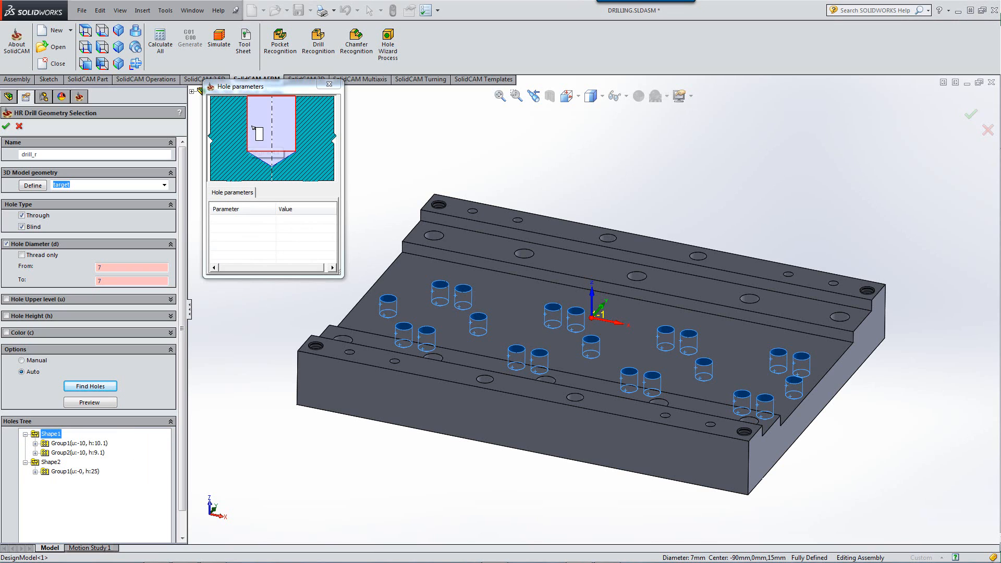
left_click(330, 86)
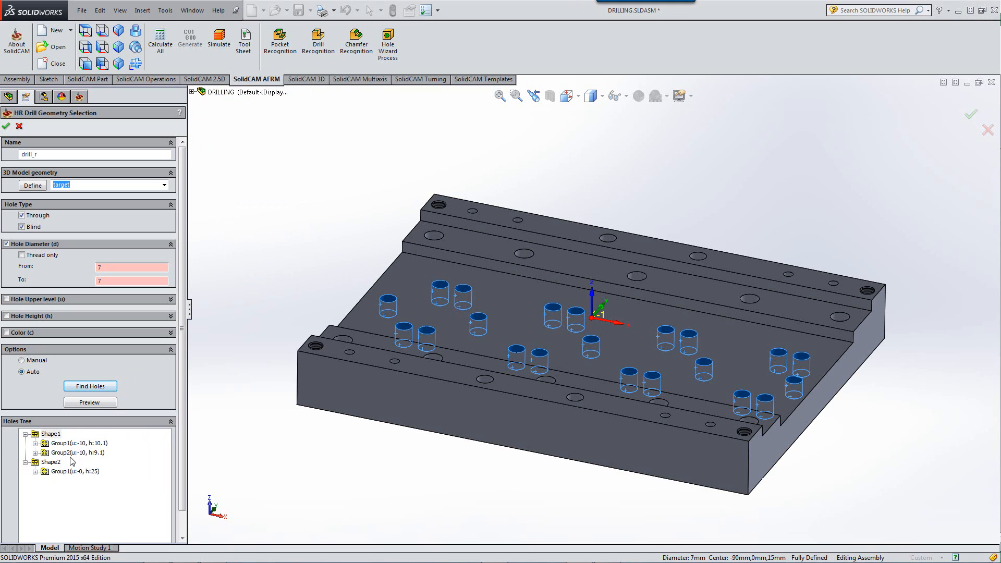
right_click(55, 464)
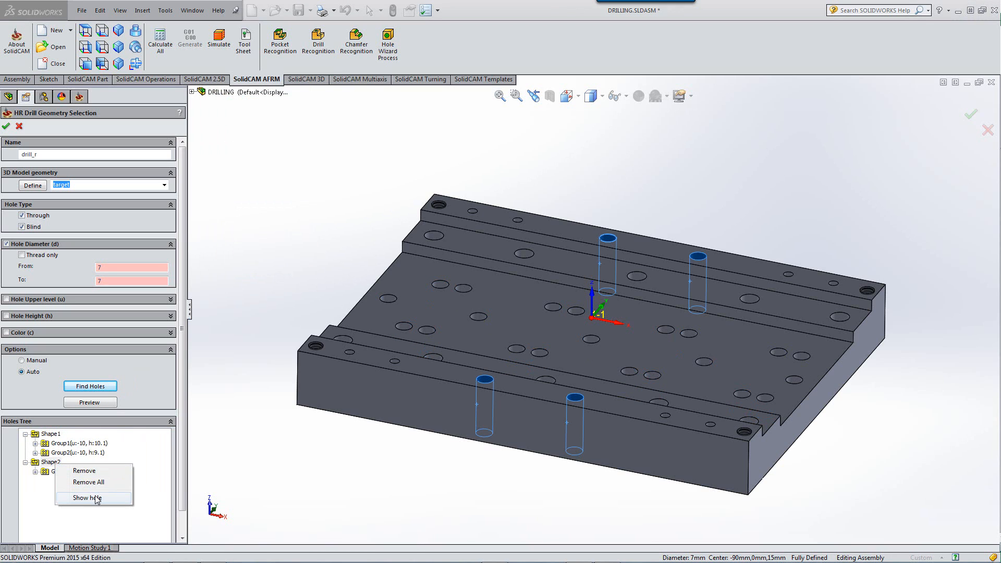
left_click(96, 498)
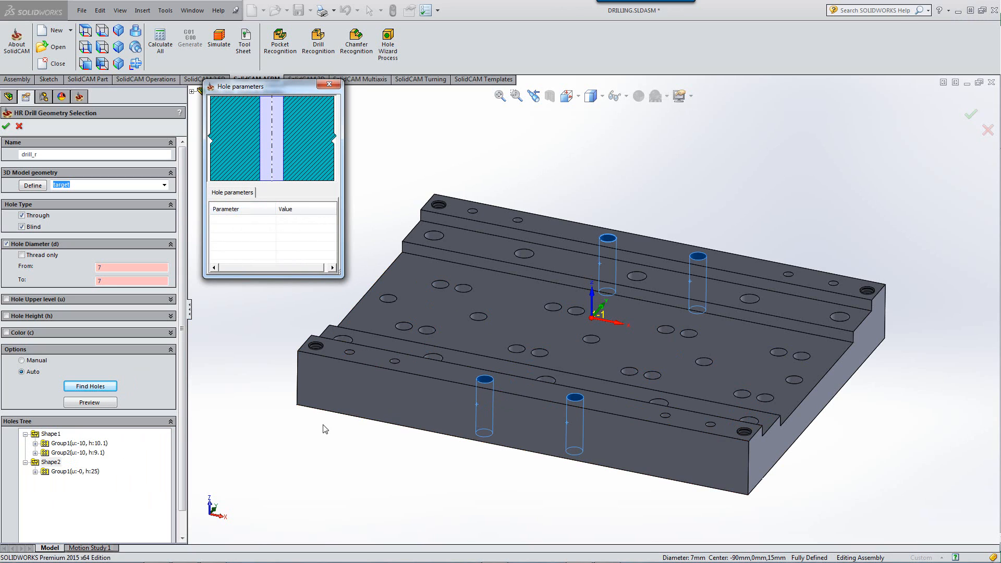
left_click(329, 84)
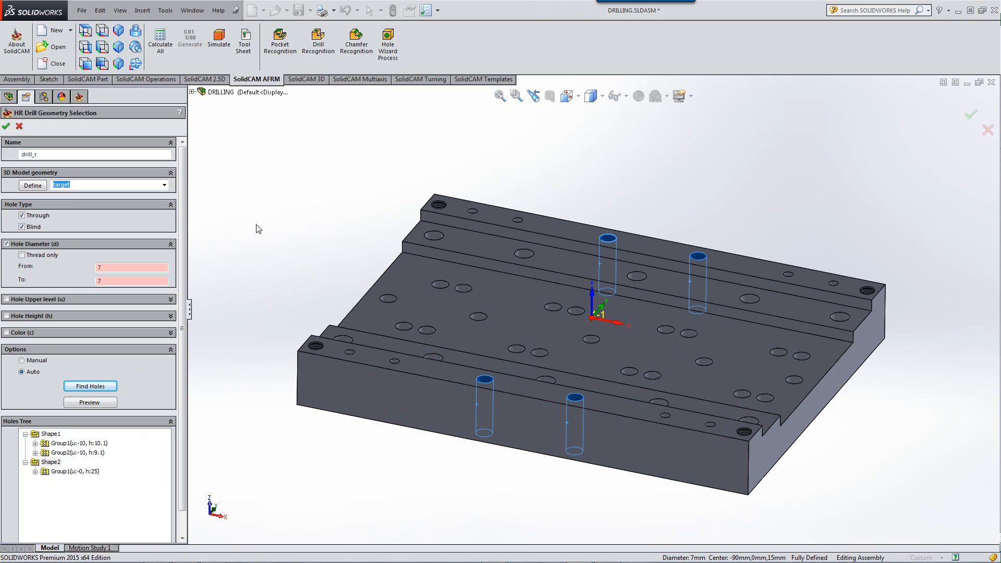
Set the hole diameter filter from 4 to 7 by picking a small rail hole and a floor hole, and find the matching holes.
left_click(124, 268)
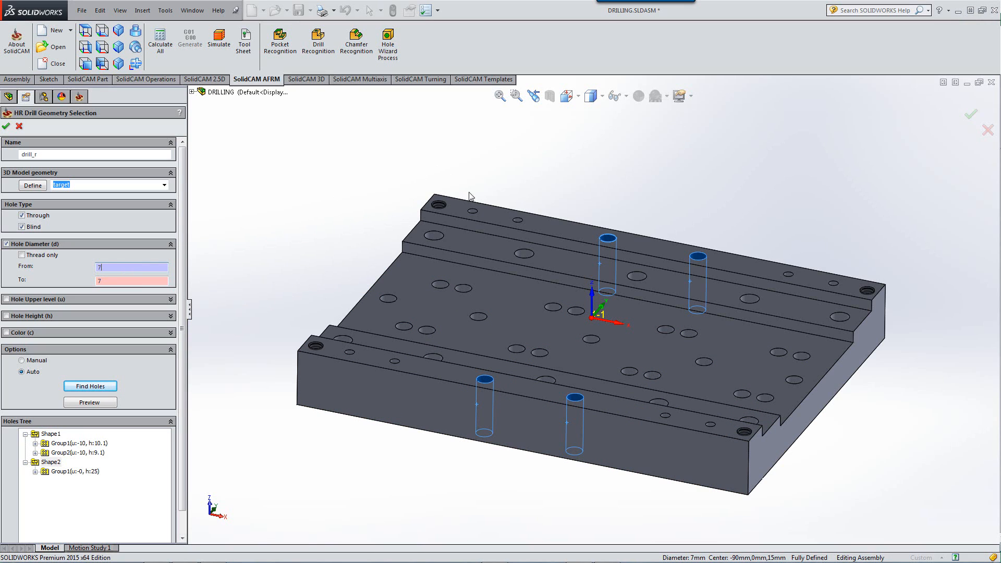
left_click(472, 210)
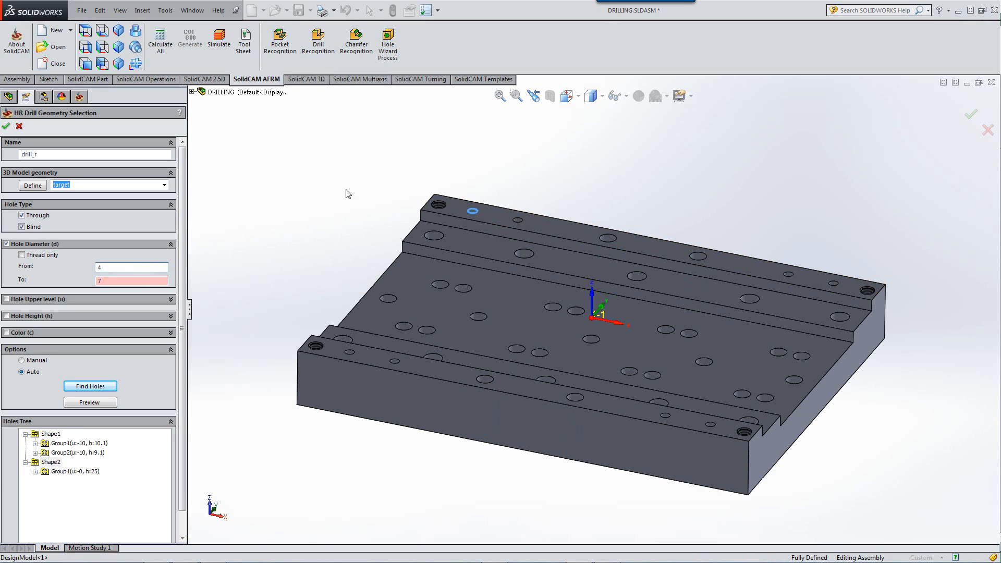
left_click(125, 280)
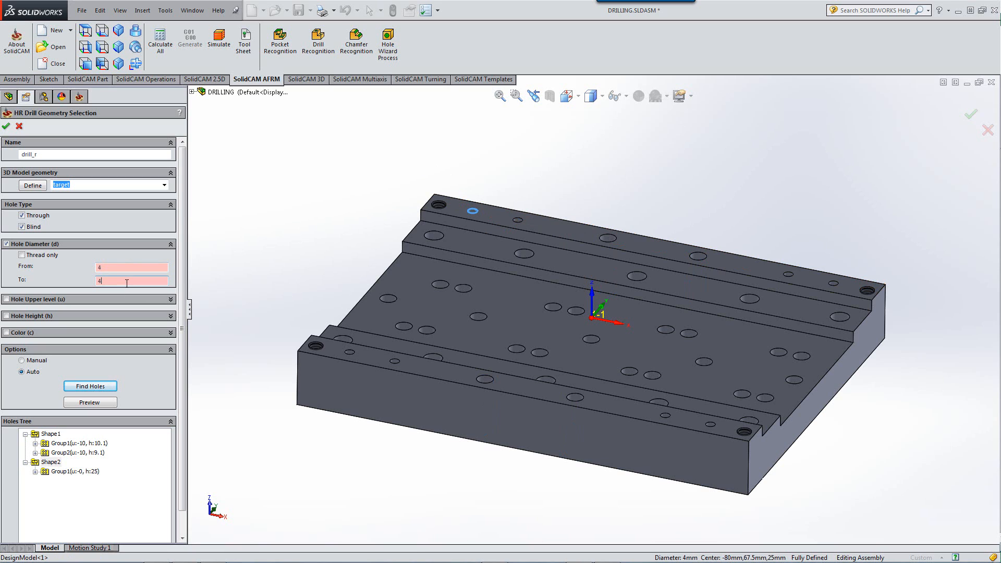
left_click(427, 330)
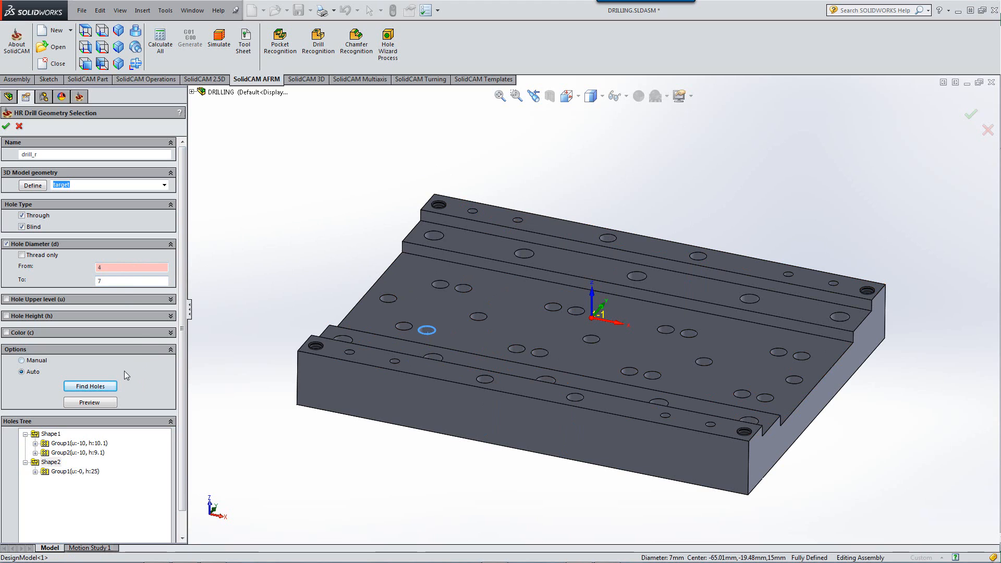
left_click(93, 387)
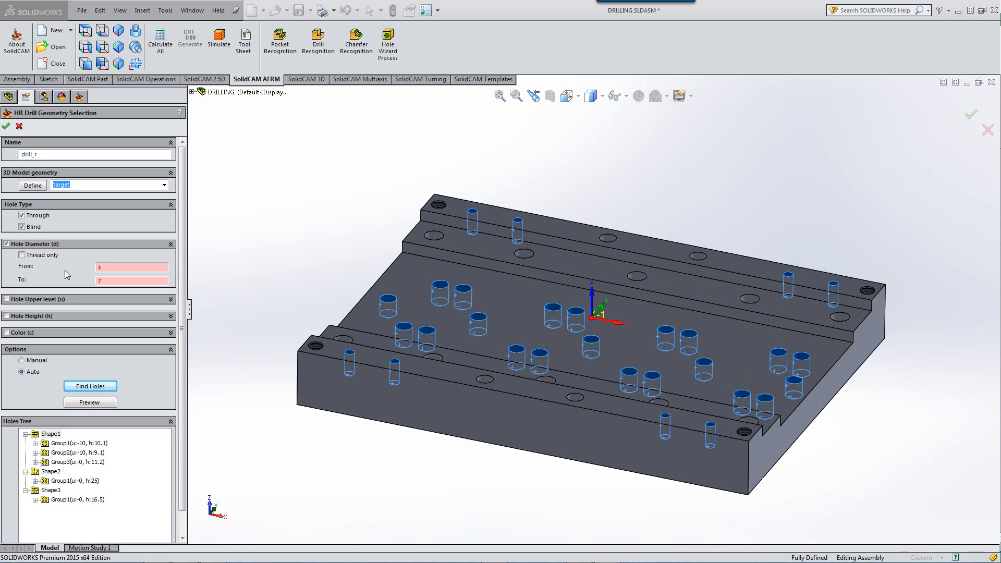
Search for threaded holes only with the Thread only option, and switch off the hole diameter filter.
left_click(26, 256)
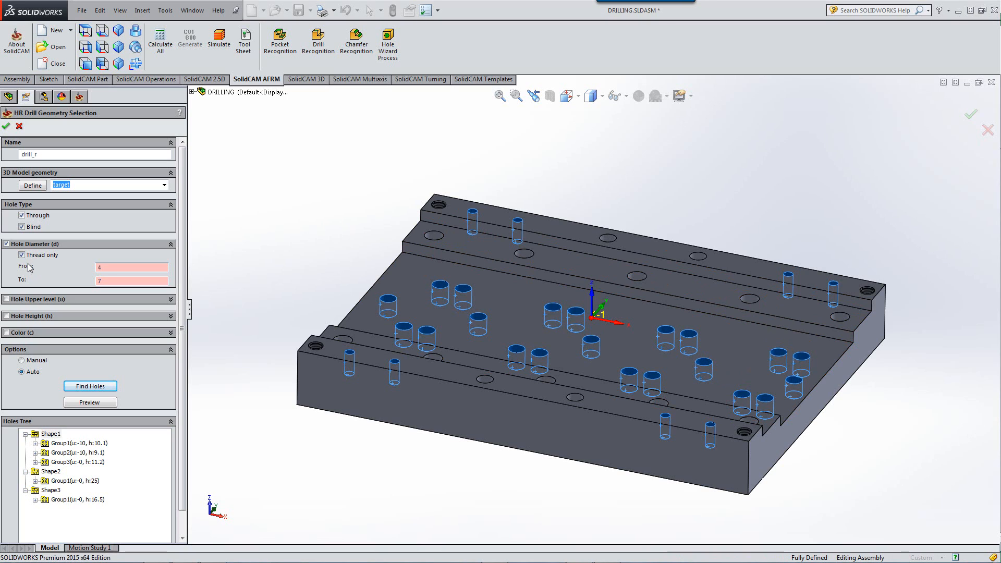
left_click(96, 389)
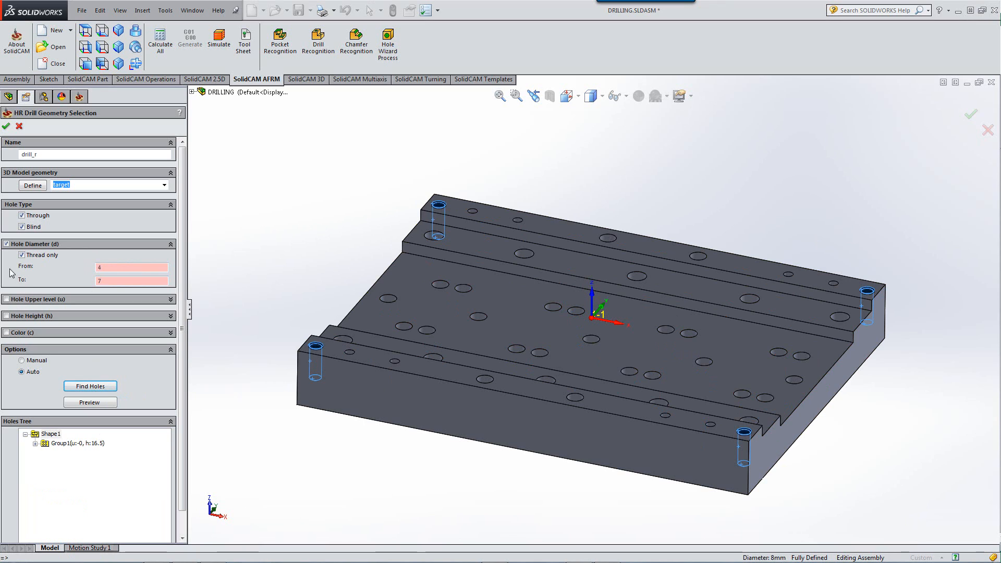
left_click(6, 244)
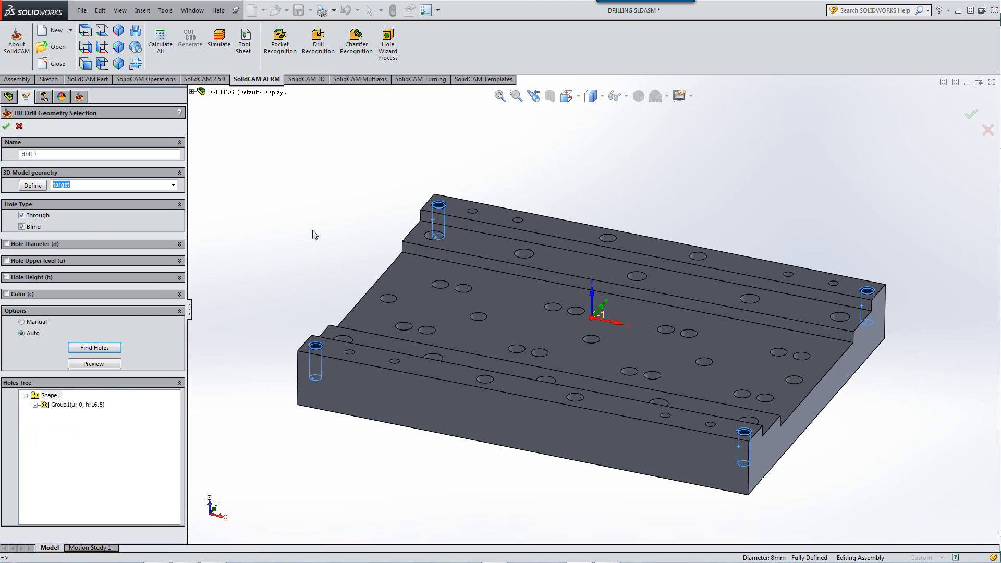
Filter by hole upper level from 0 to 0, find the matching holes, and highlight the Shape3 group.
left_click(6, 261)
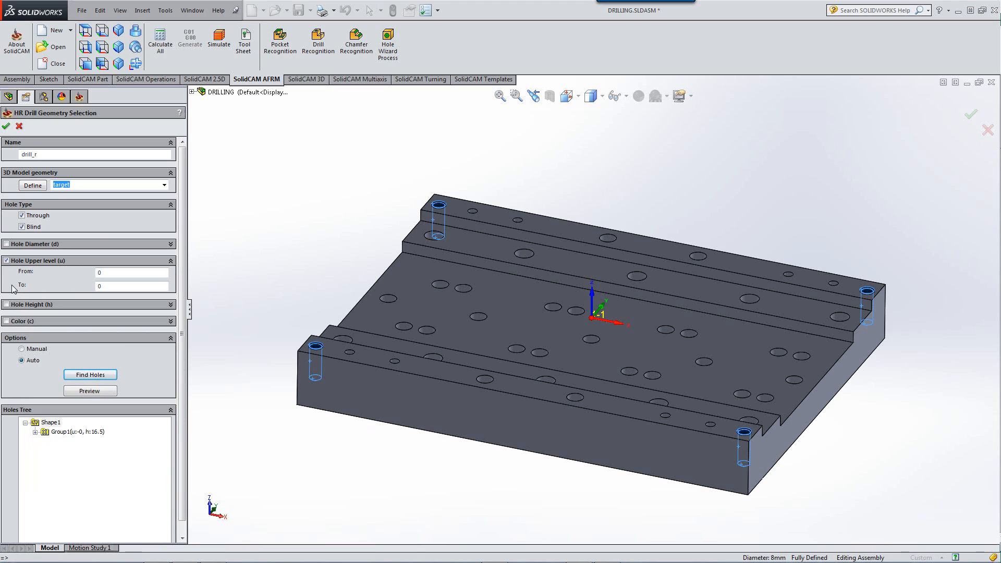
double_click(103, 272)
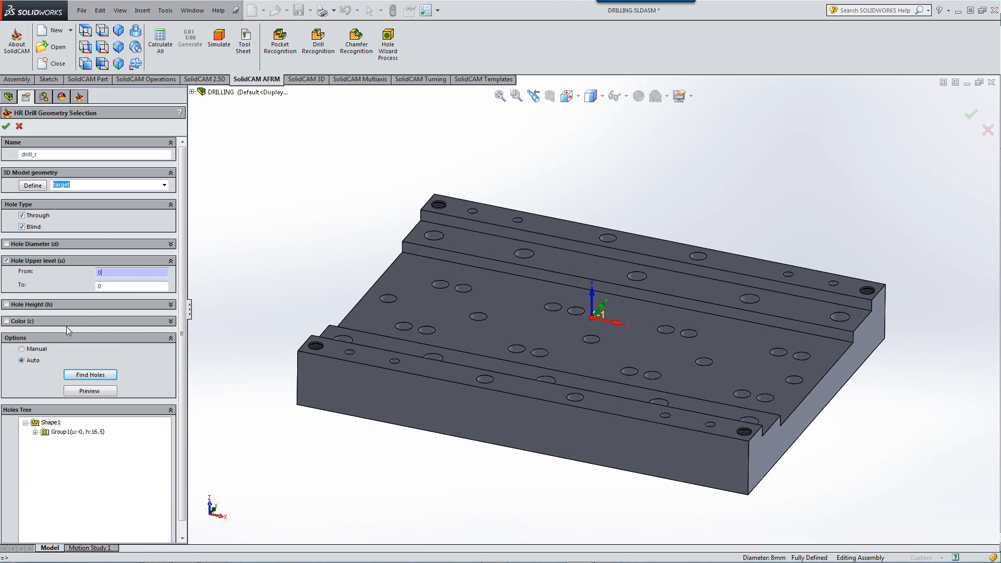
left_click(78, 375)
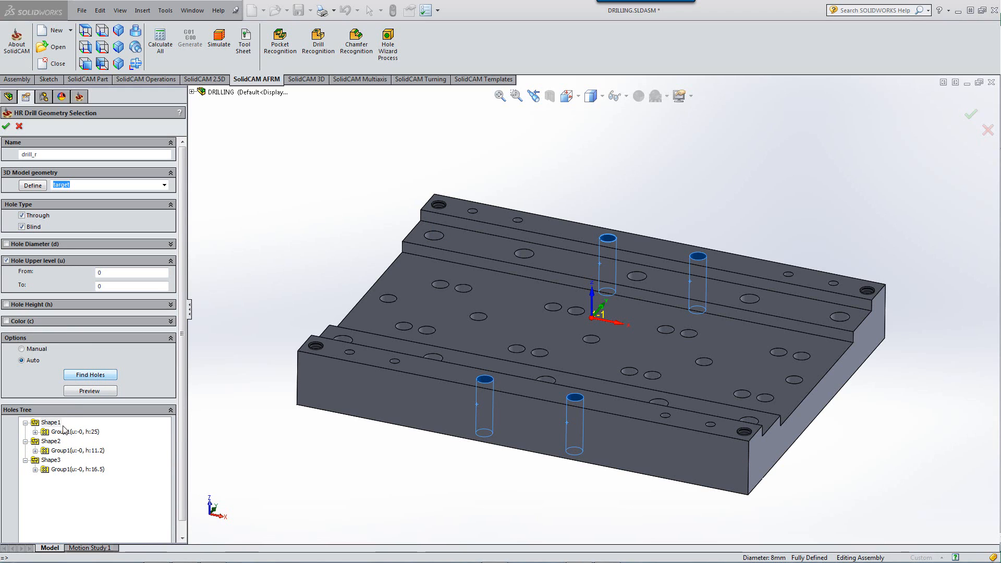
left_click(76, 470)
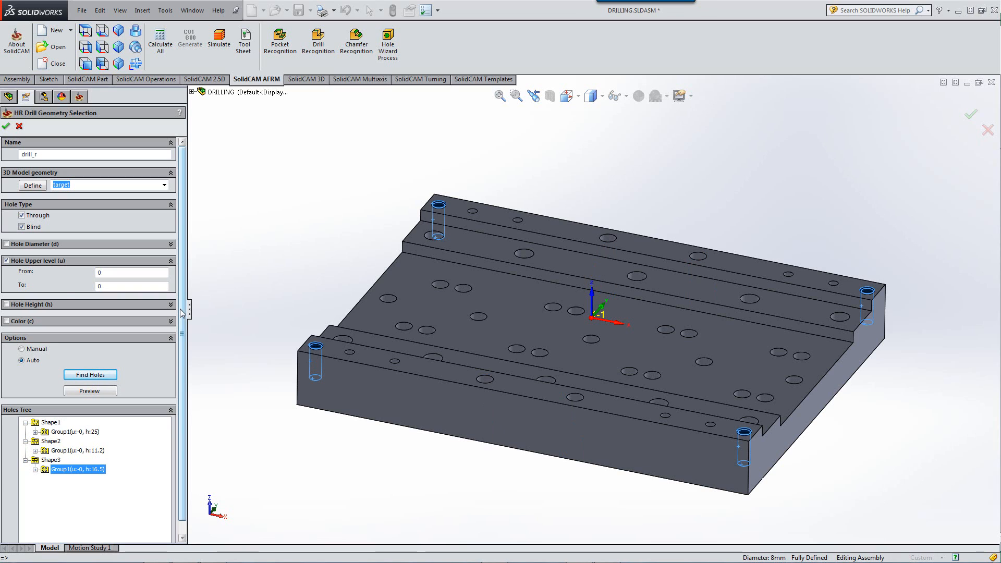
Set the end of the upper level range to -5 by picking on the stepped ledge, and find the matching holes.
left_click(108, 275)
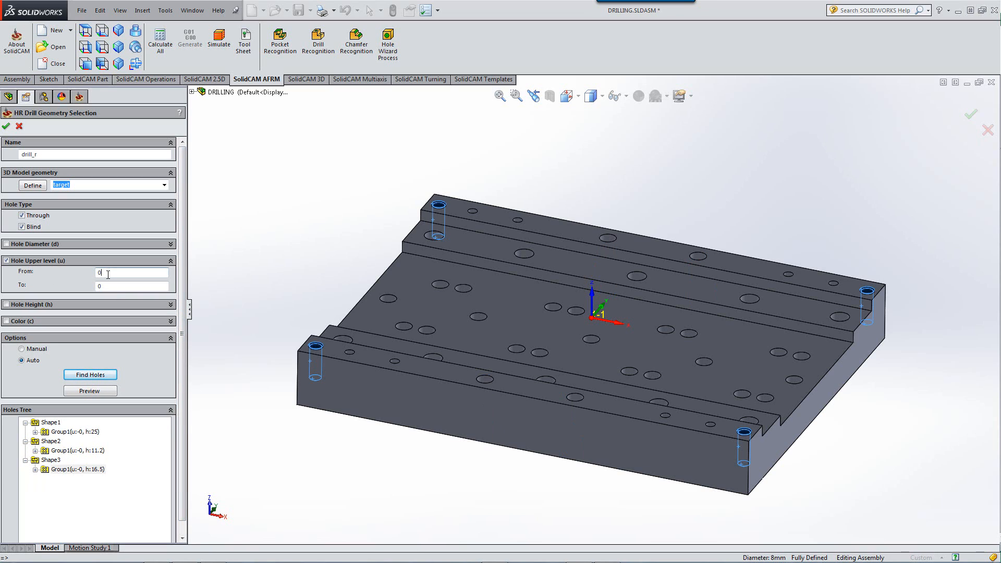
left_click(110, 285)
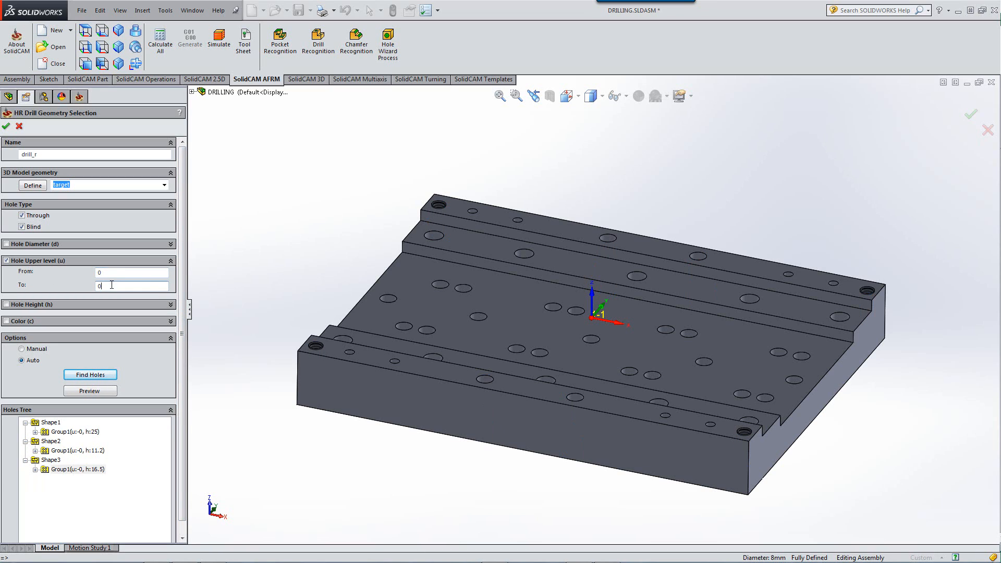
left_click(363, 340)
left_click(90, 375)
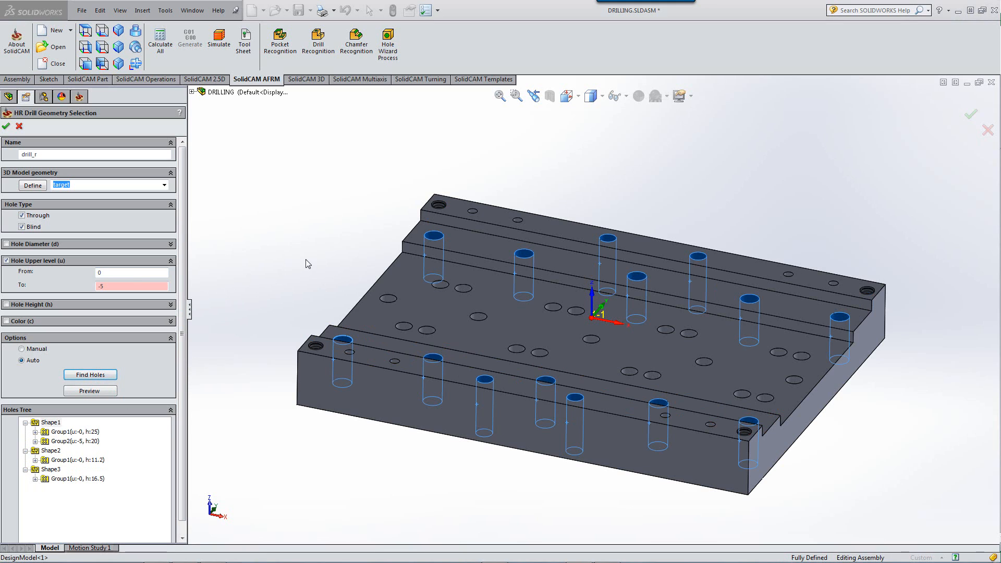
Switch off the upper level filter, and turn the hole height filter on and off again.
left_click(7, 260)
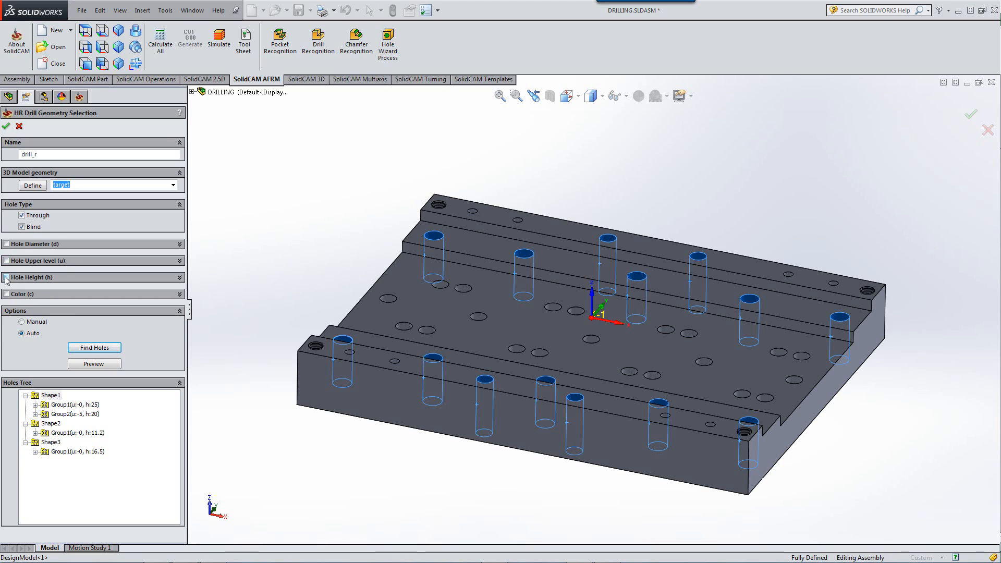
left_click(6, 277)
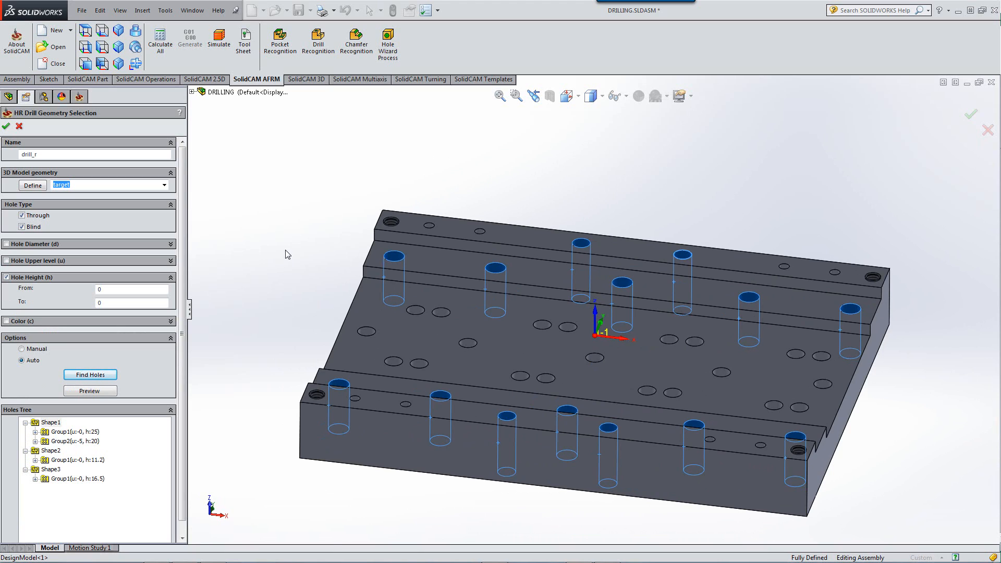
left_click(7, 277)
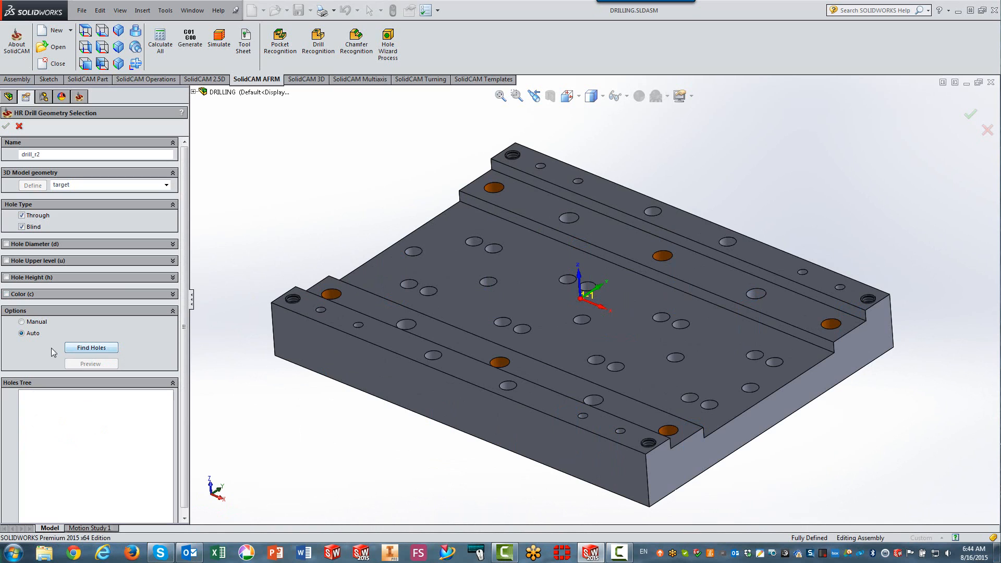
Switch drill_r2 to manual selection, pick two holes on the recessed floor and one on the raised step, and preview the selection.
left_click(22, 322)
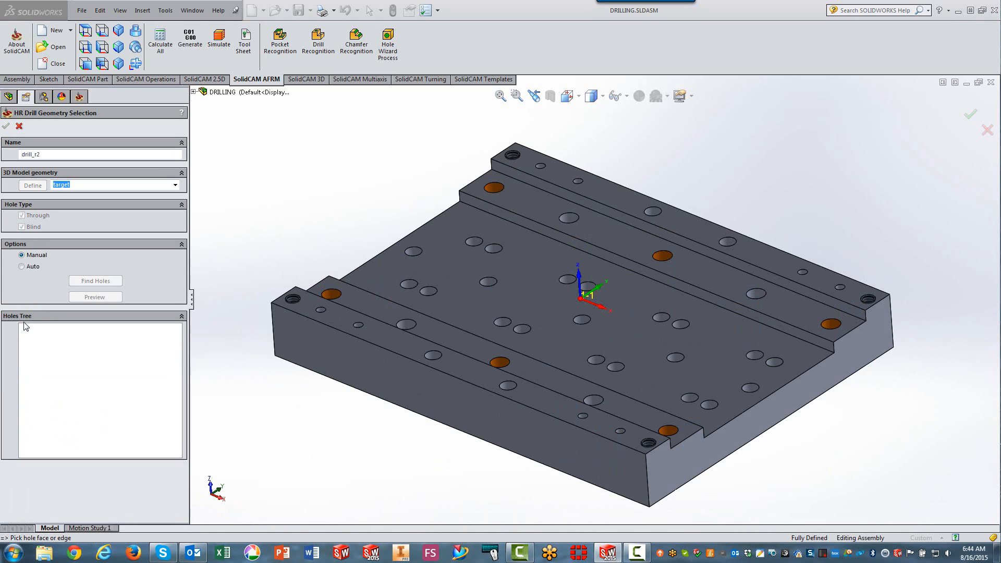
left_click(413, 254)
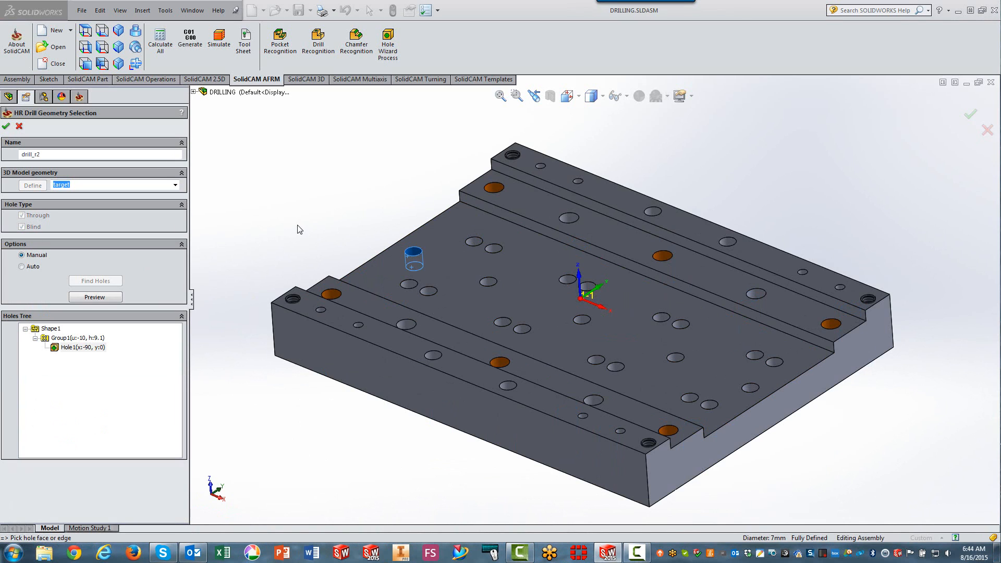
left_click(569, 220)
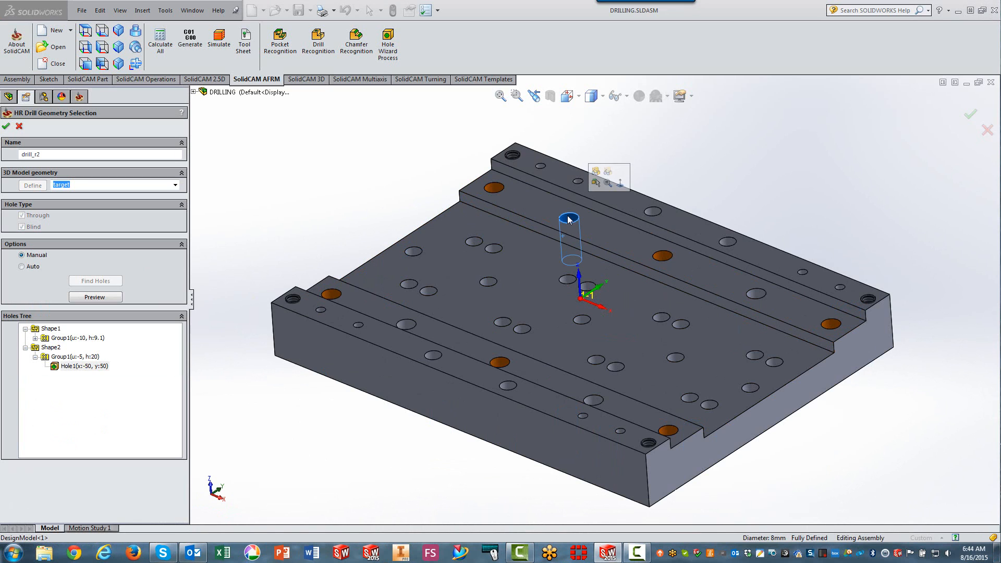
left_click(428, 293)
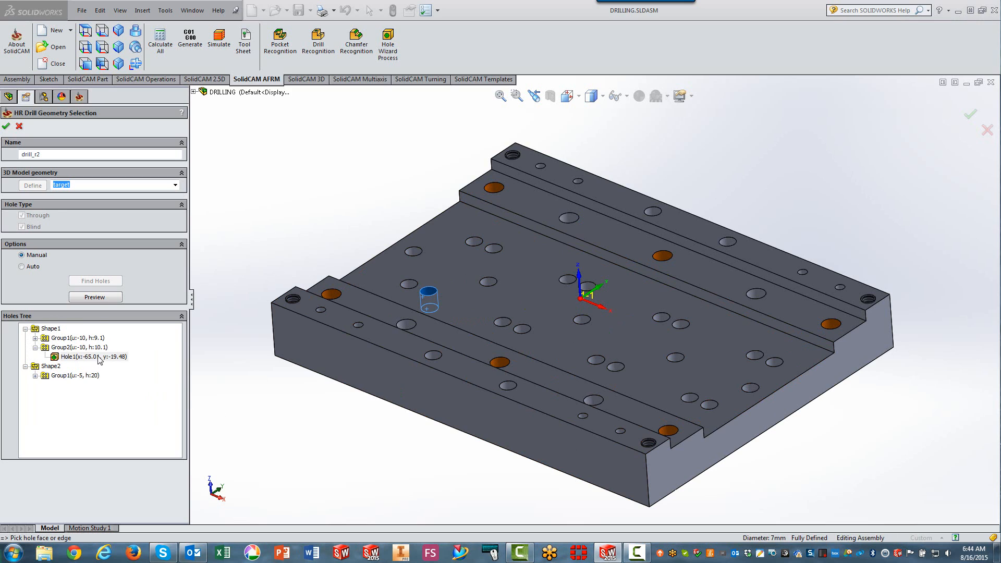
left_click(101, 297)
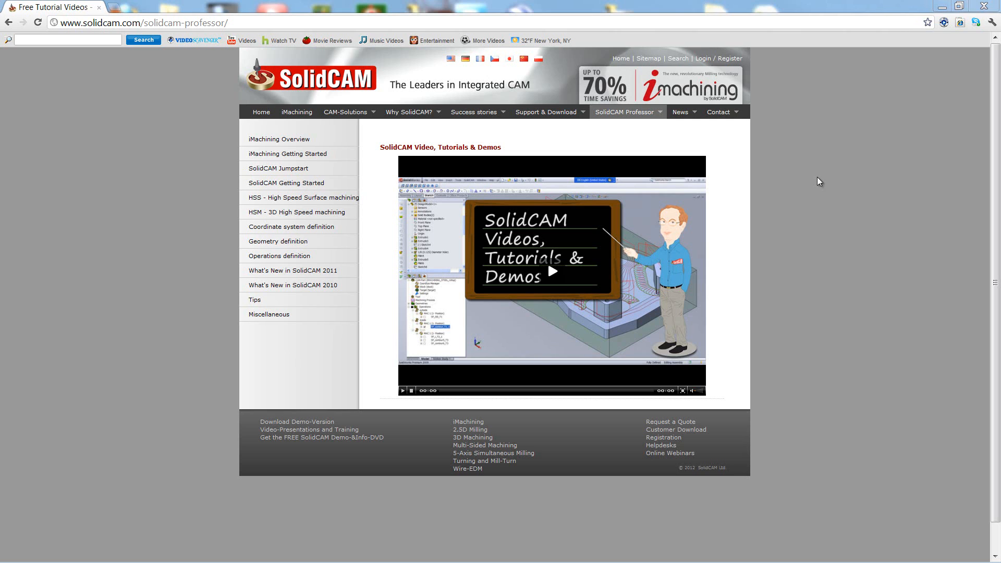
mouse_move(637, 118)
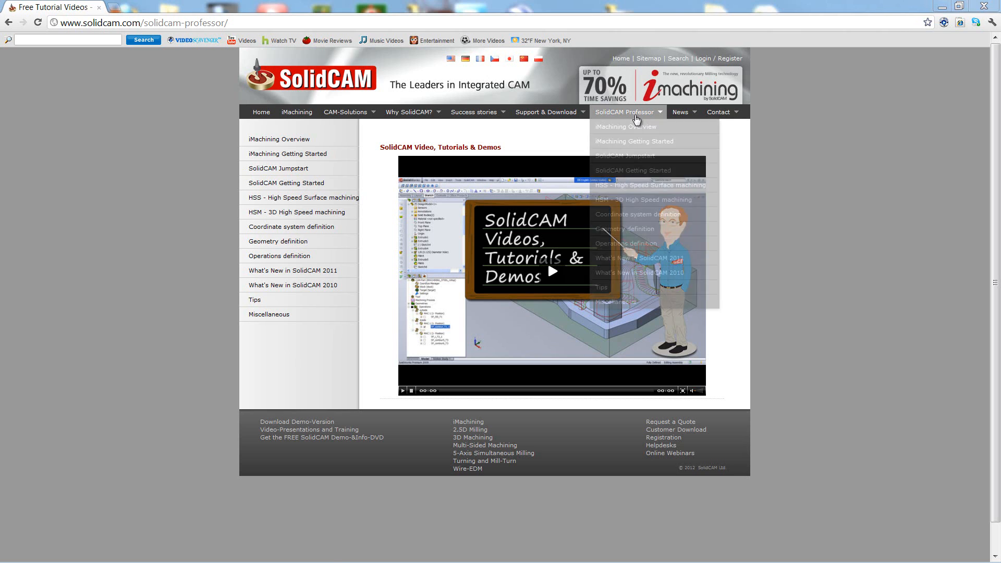